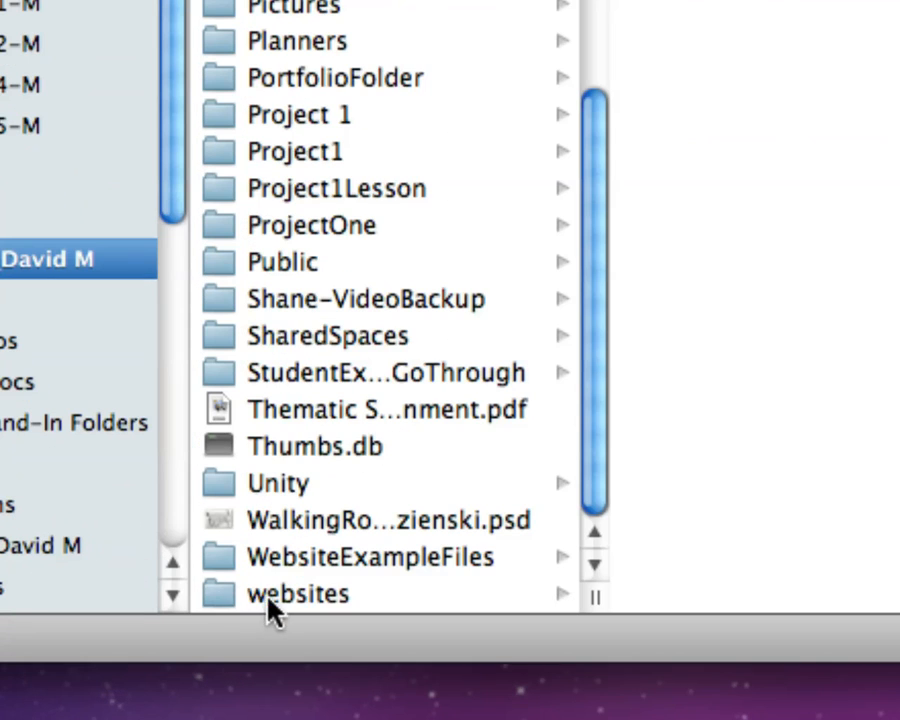
Step: Rename the websites folder in the personal network folder as website, and switch to Dreamweaver
click(232, 585)
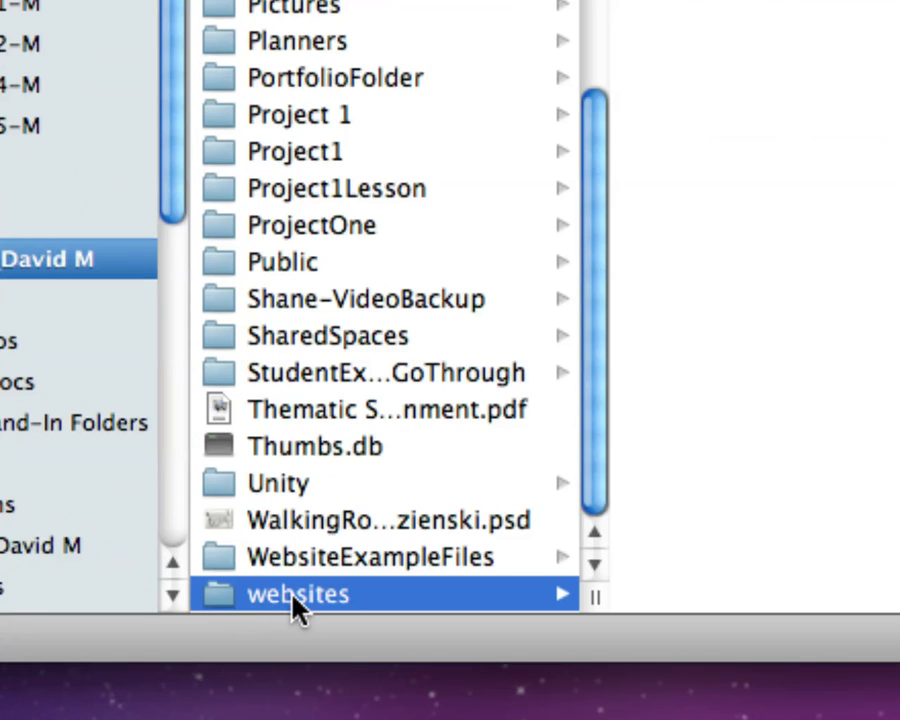
click(297, 594)
key(Right)
key(BackSpace)
key(Return)
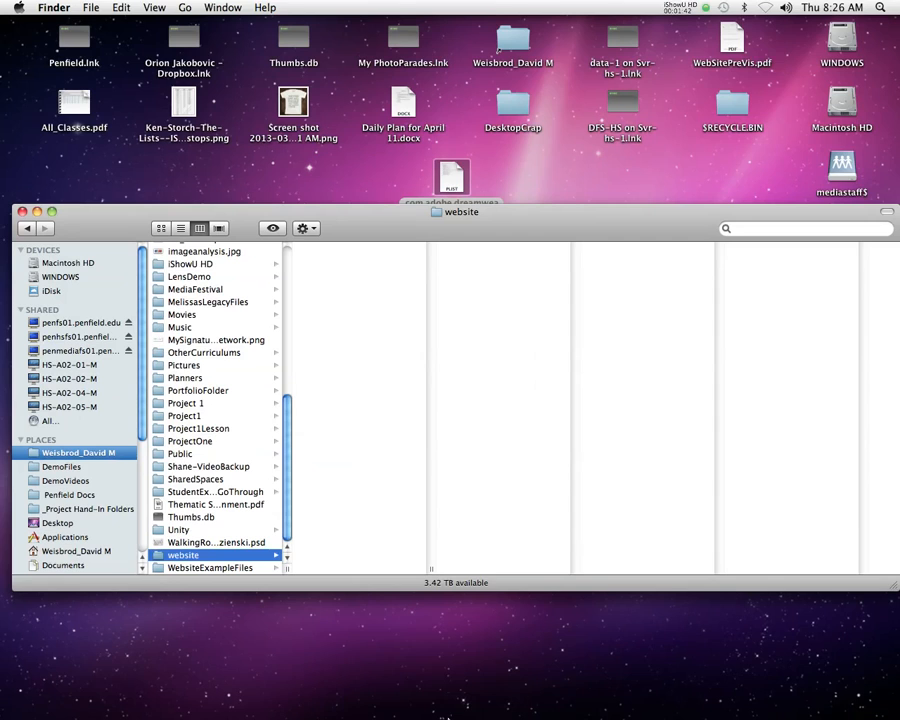
click(440, 684)
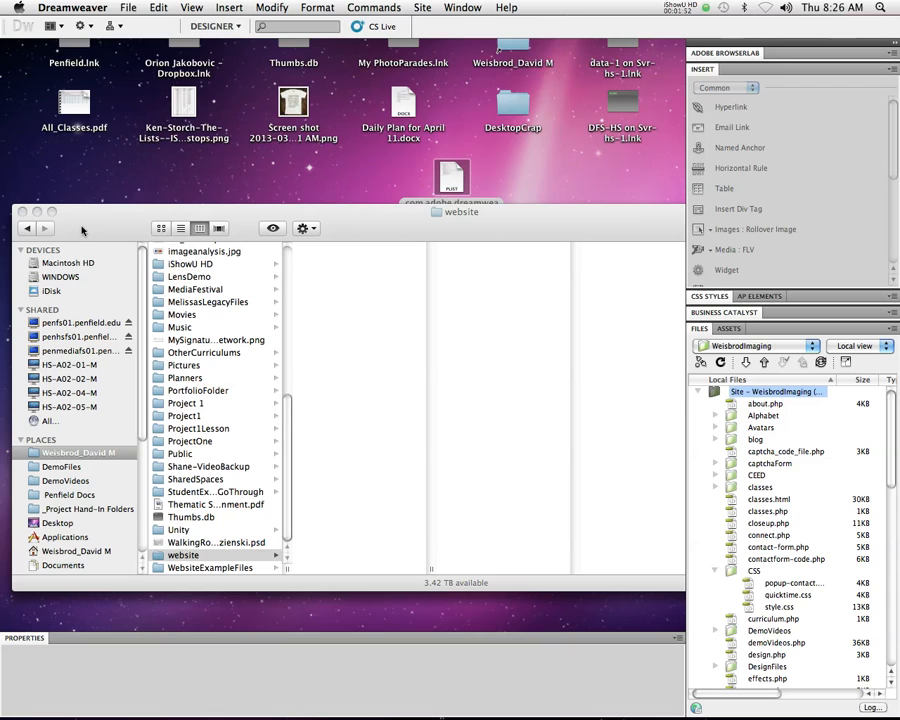
click(124, 8)
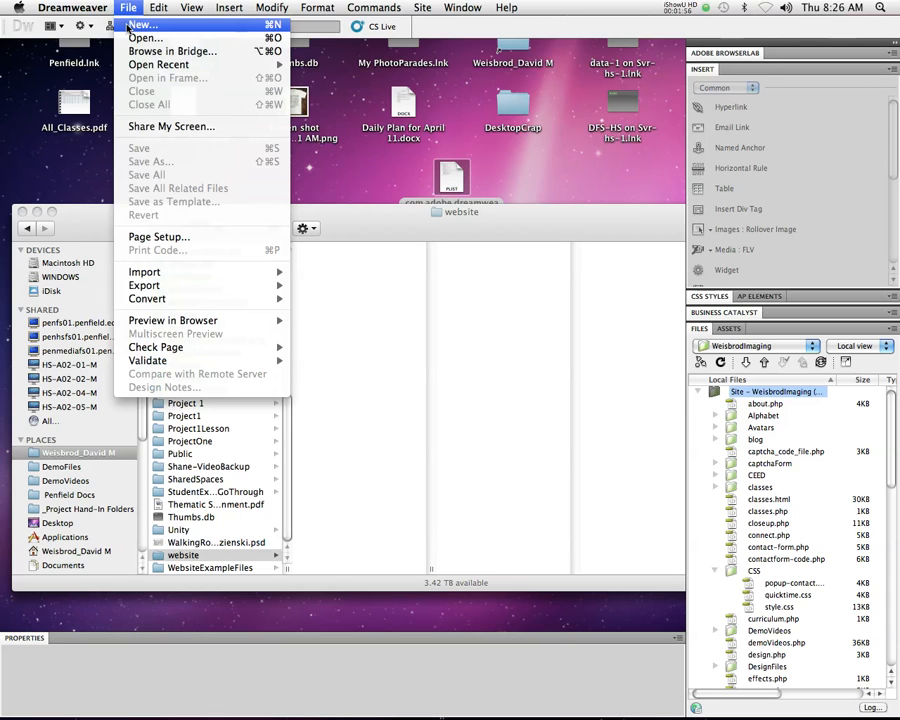
click(128, 26)
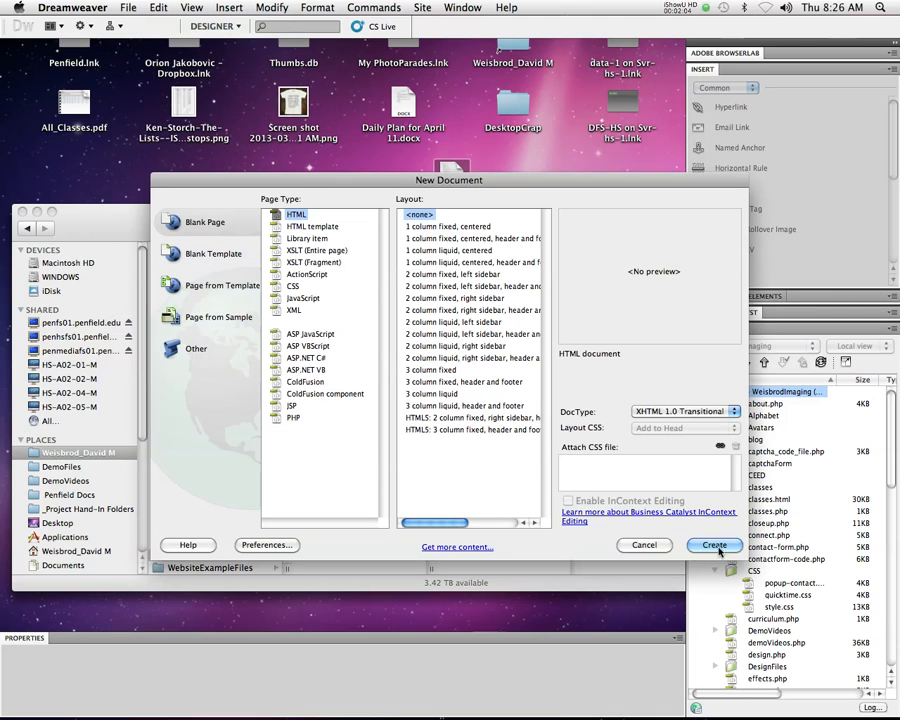
click(652, 544)
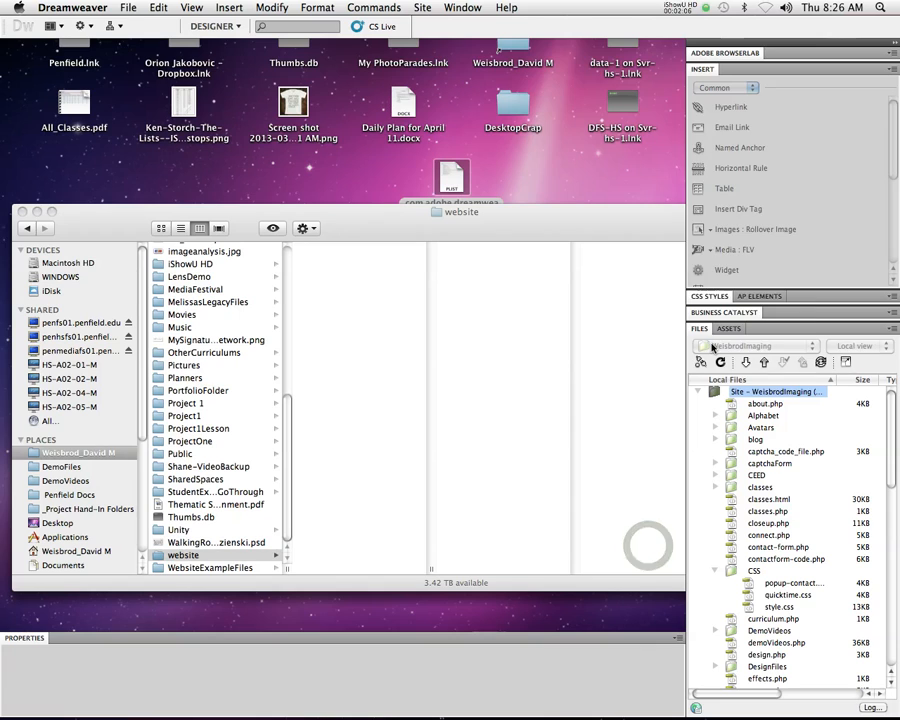
Step: Set the local files view to Computer and open the site manager
click(716, 346)
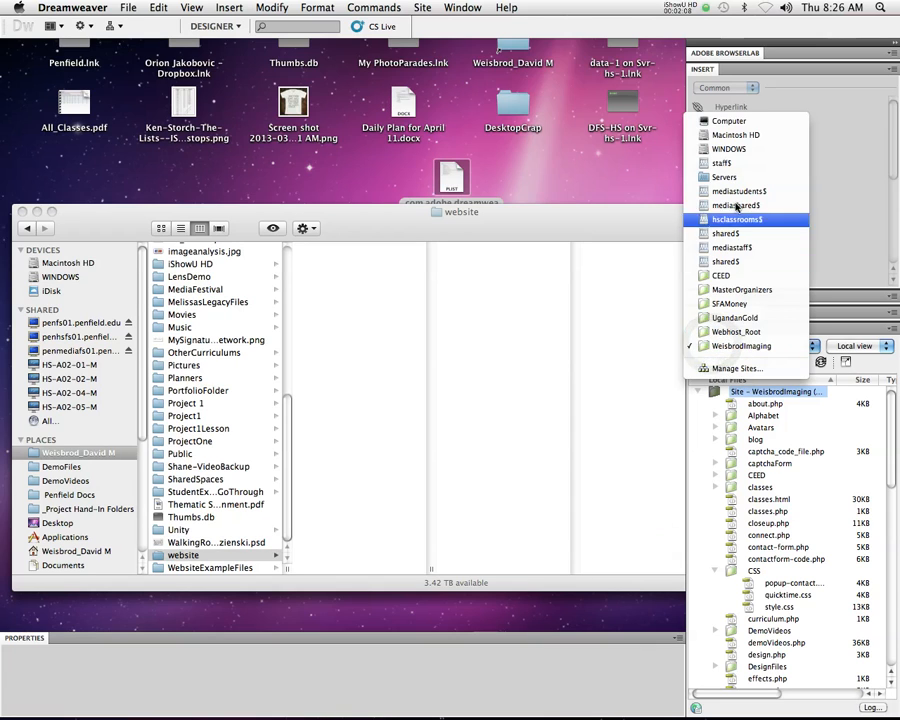
click(742, 120)
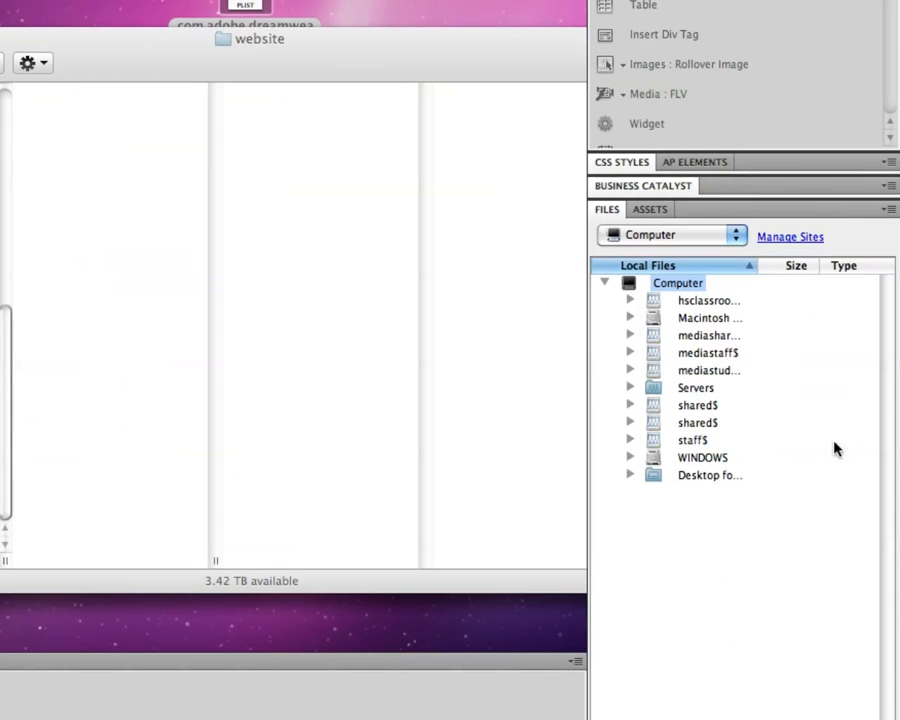
click(803, 240)
click(800, 238)
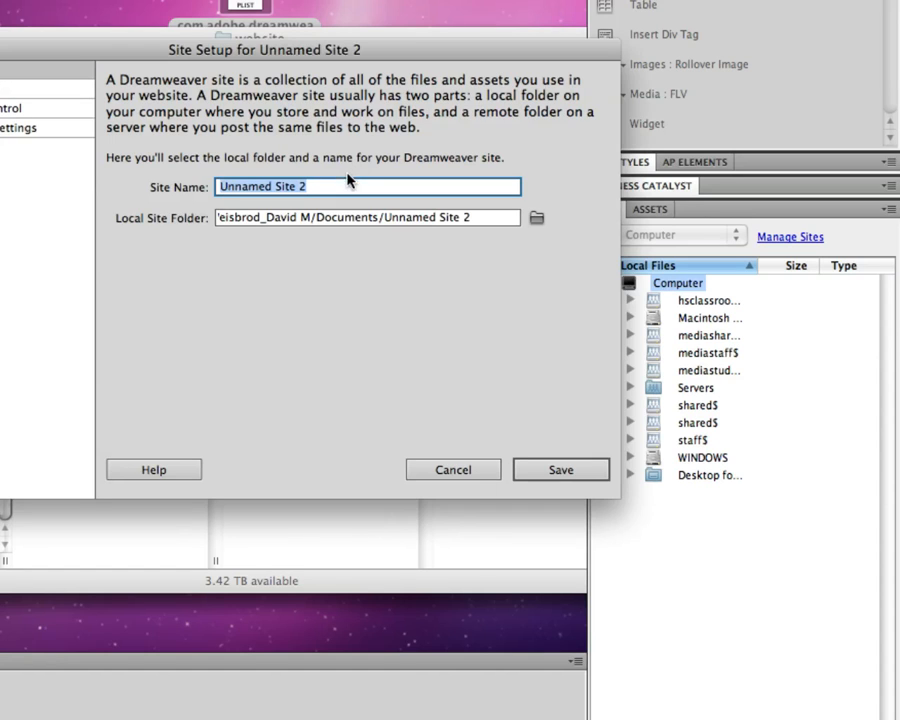
Step: Start a new site definition and name the site Duck Tape World
click(350, 174)
drag(169, 49, 365, 128)
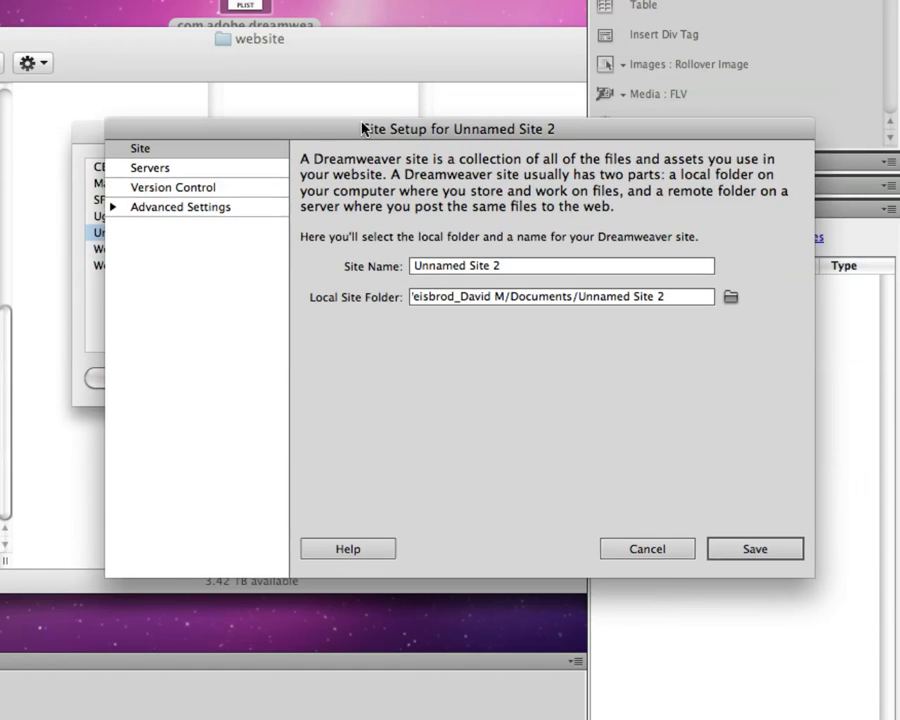
drag(512, 263, 398, 261)
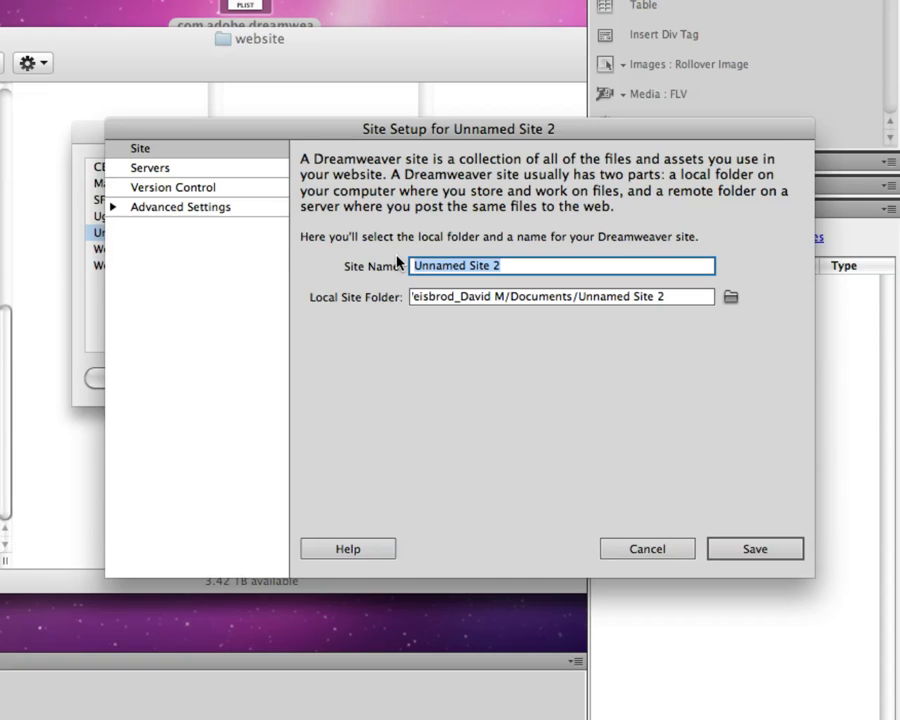
text(Duck Tape Wo)
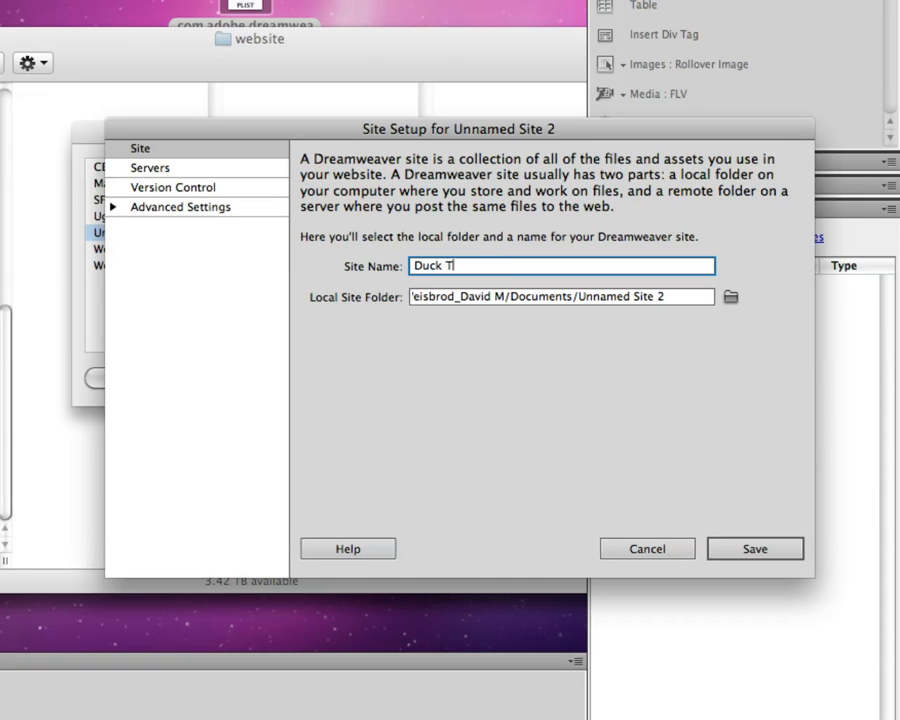
text(rld)
Step: Open the root folder chooser for the local site folder and display the contents of the personal folder
click(729, 299)
click(729, 298)
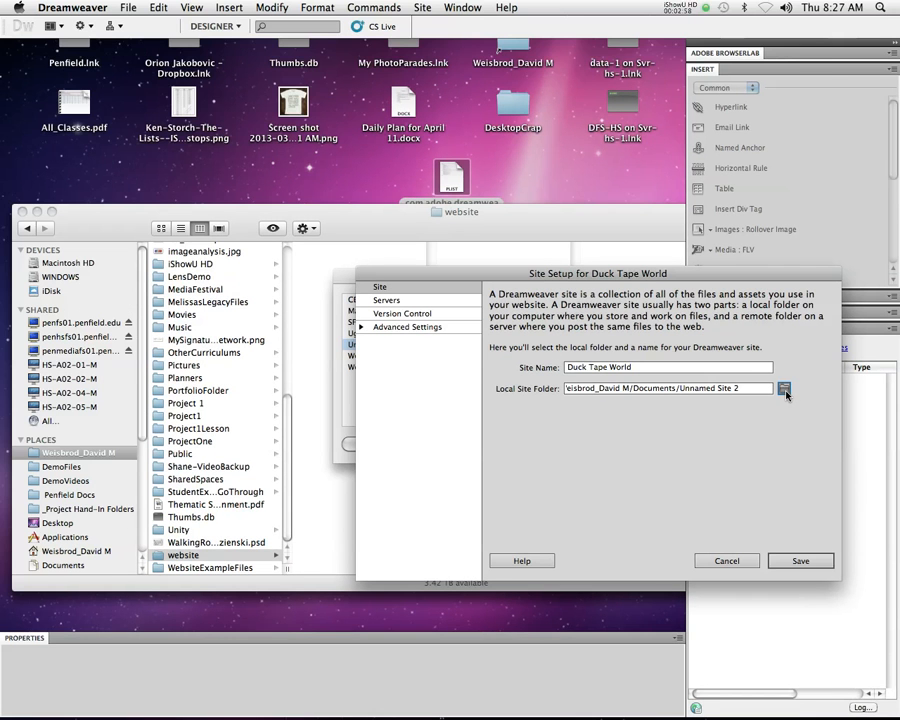
click(785, 390)
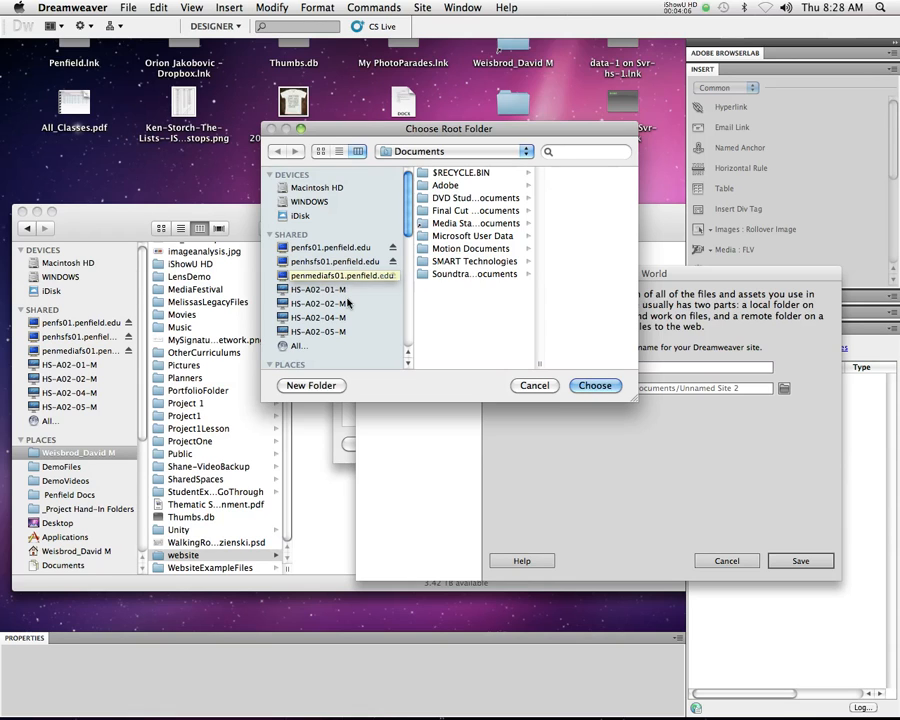
drag(433, 129, 418, 180)
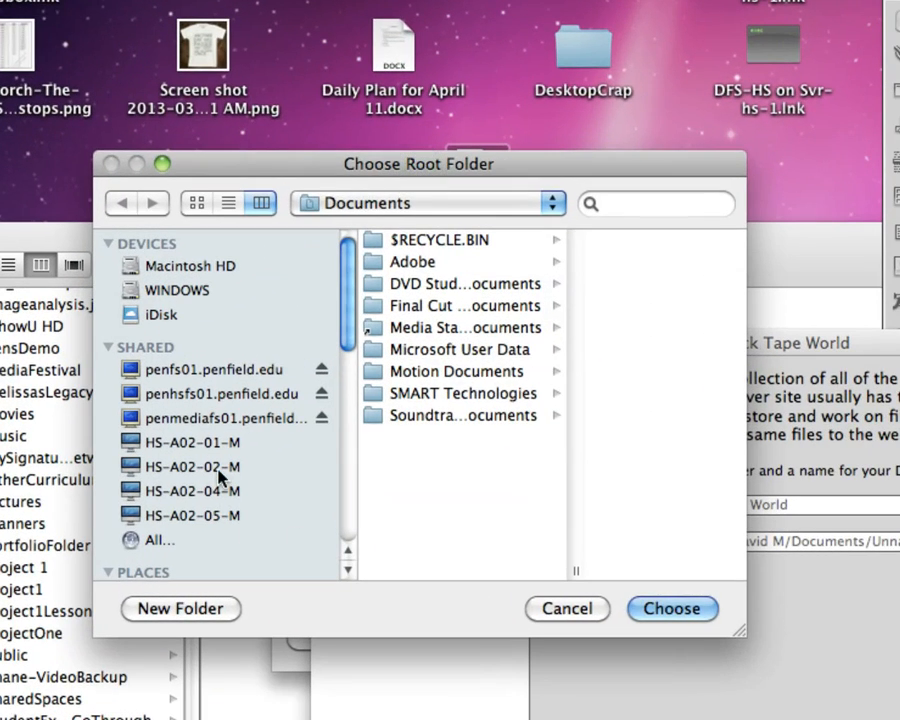
scroll(220, 477, down, 6)
scroll(222, 476, up, 3)
click(211, 412)
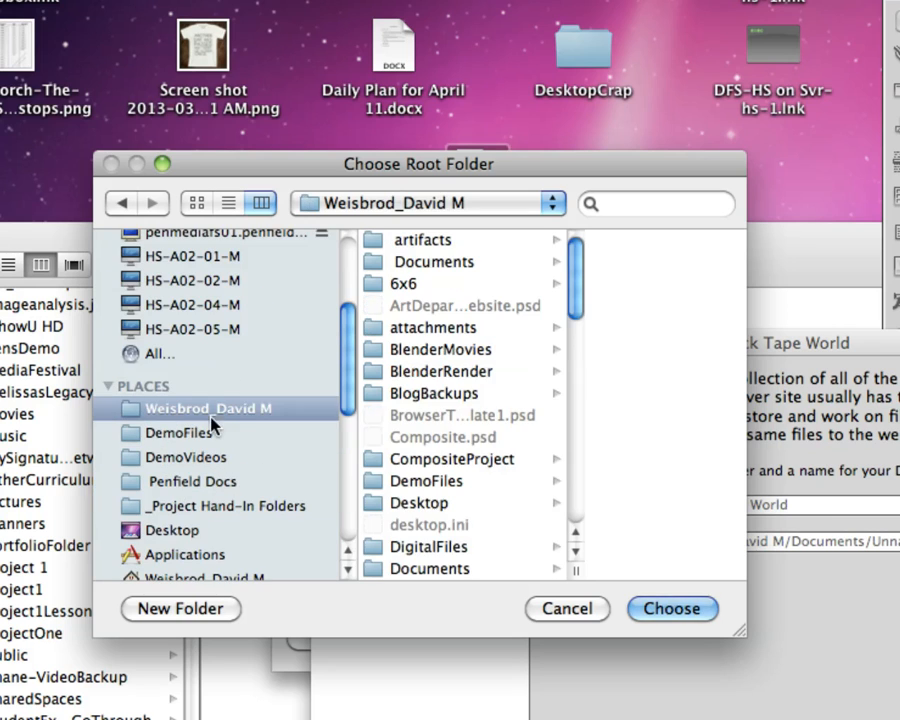
scroll(262, 356, up, 5)
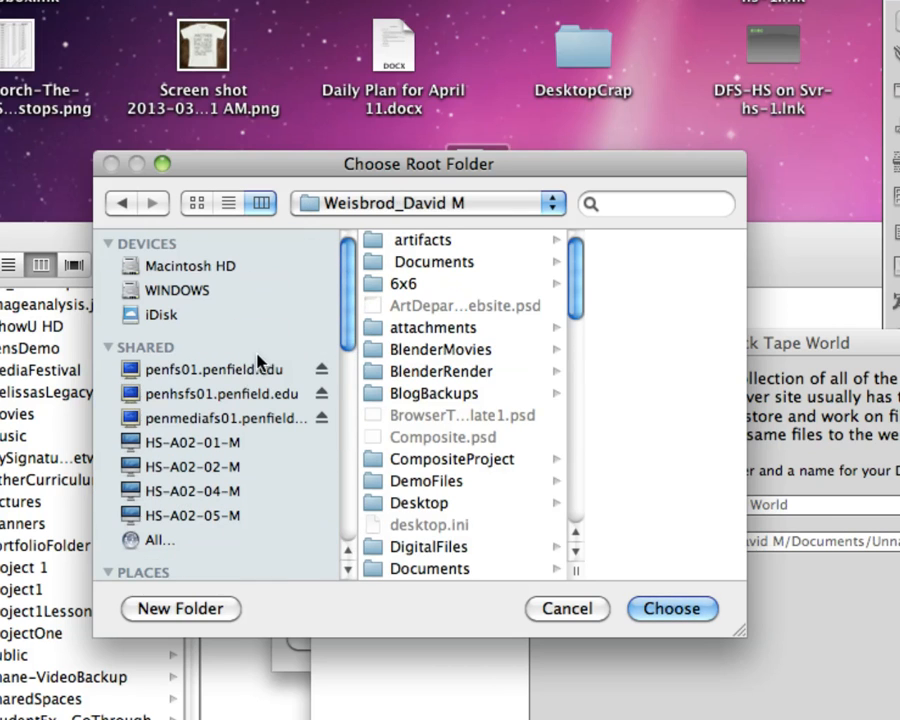
Step: Choose the website folder within the personal folder on penmediafs01's mediastaff$ share as the local site folder
click(181, 420)
click(452, 488)
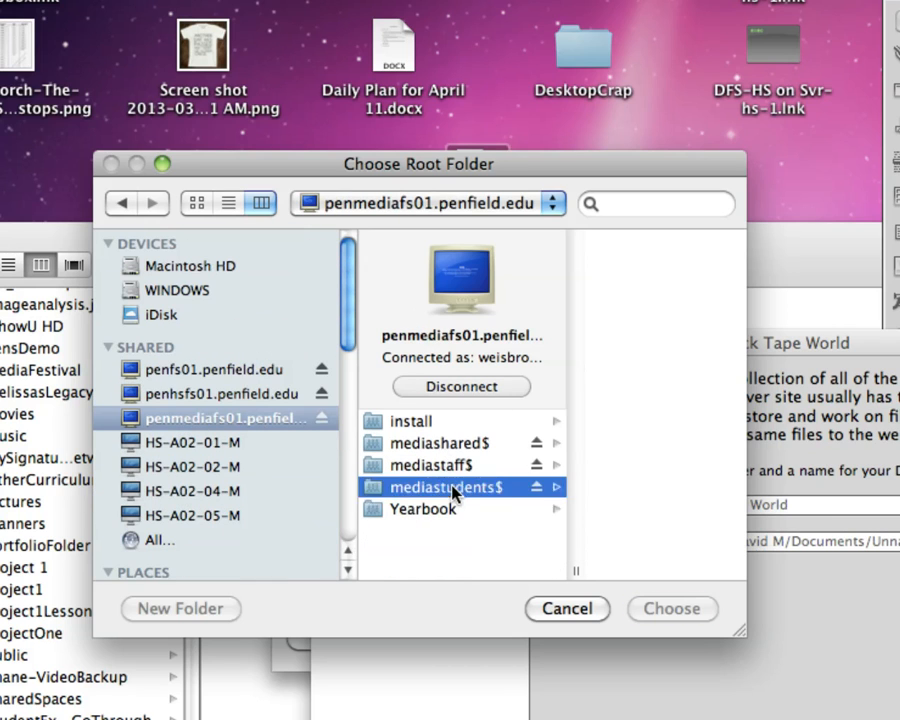
click(394, 465)
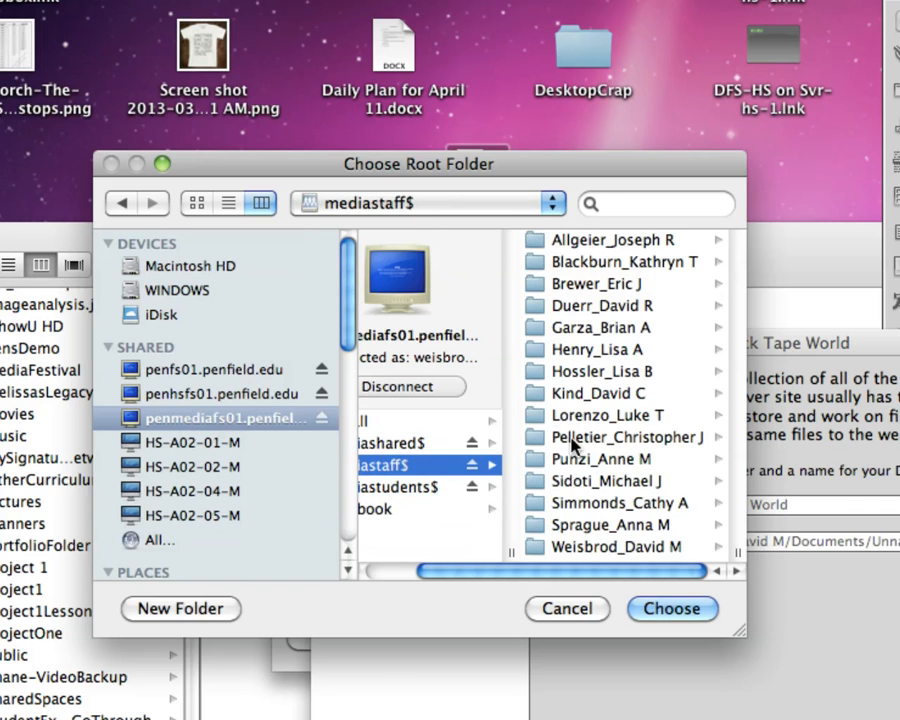
click(598, 546)
scroll(648, 508, down, 10)
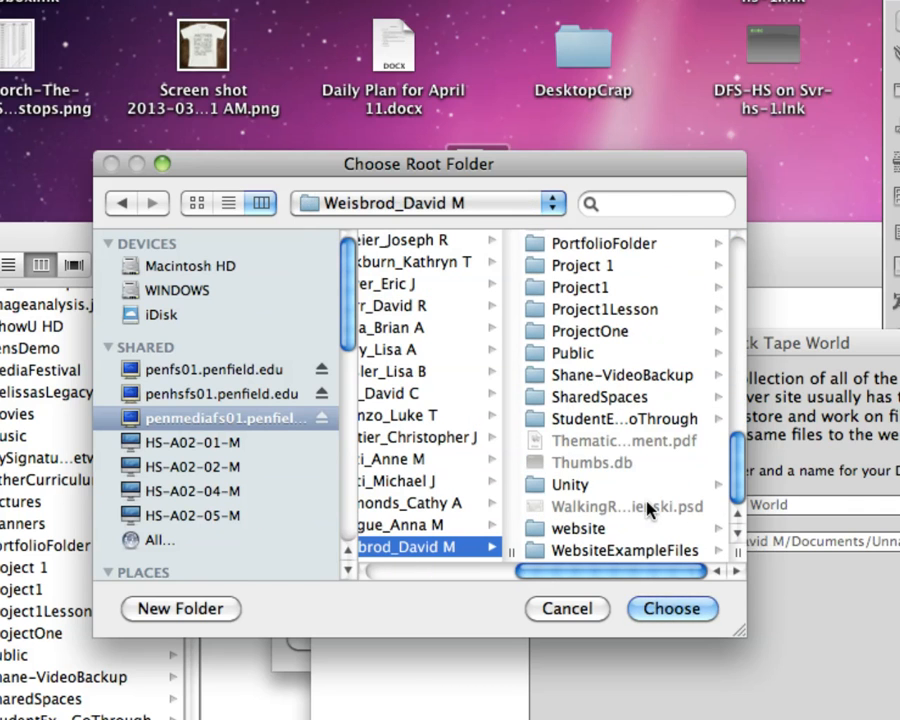
click(590, 528)
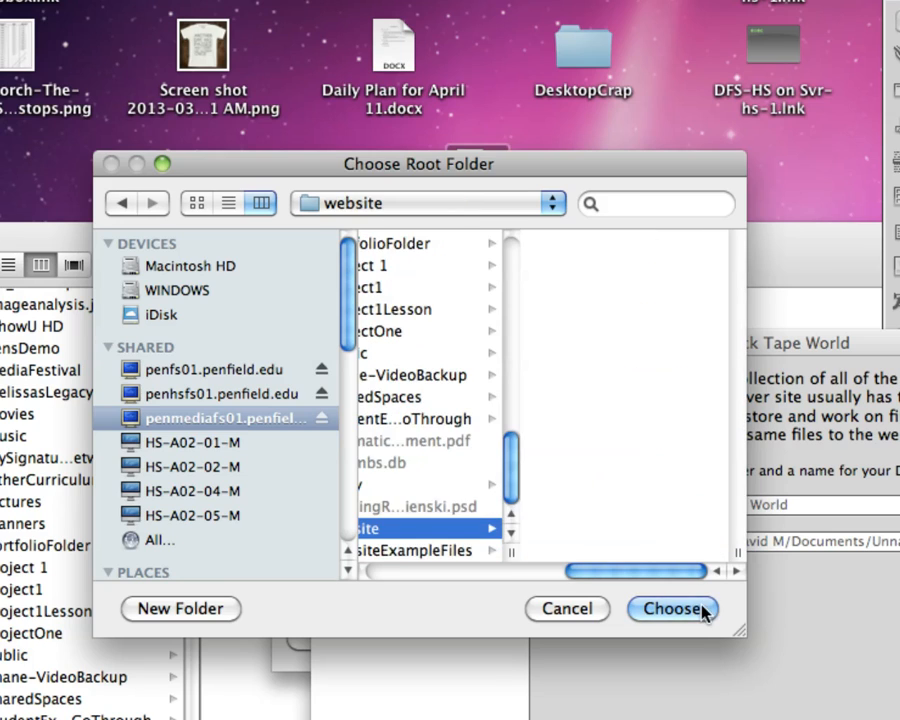
click(700, 610)
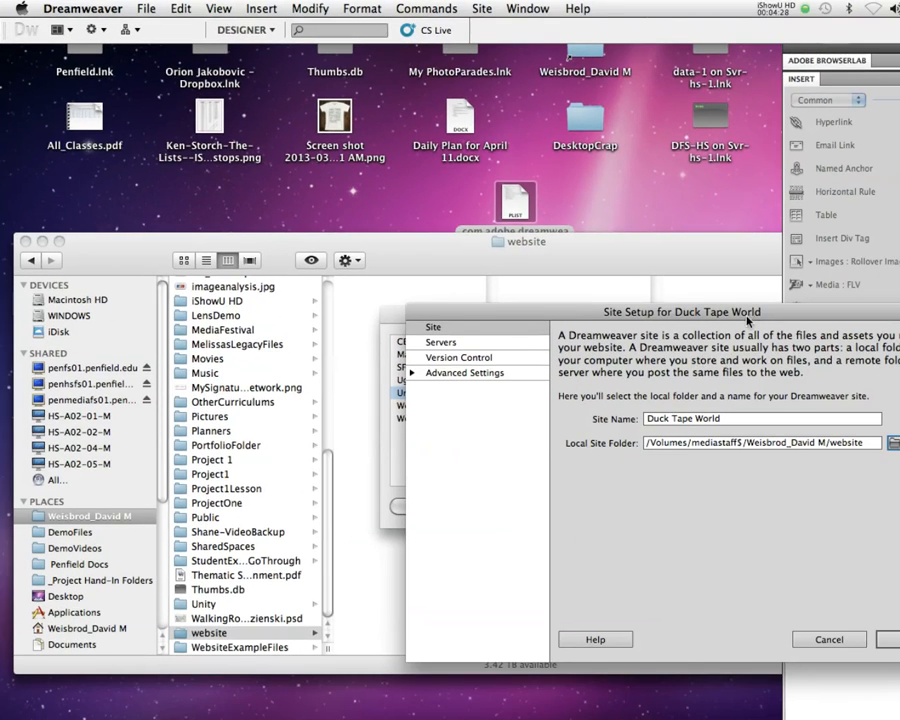
Step: Review the site's remote server settings and the blank form for adding an FTP server, without adding one
drag(832, 348, 434, 112)
drag(486, 168, 483, 166)
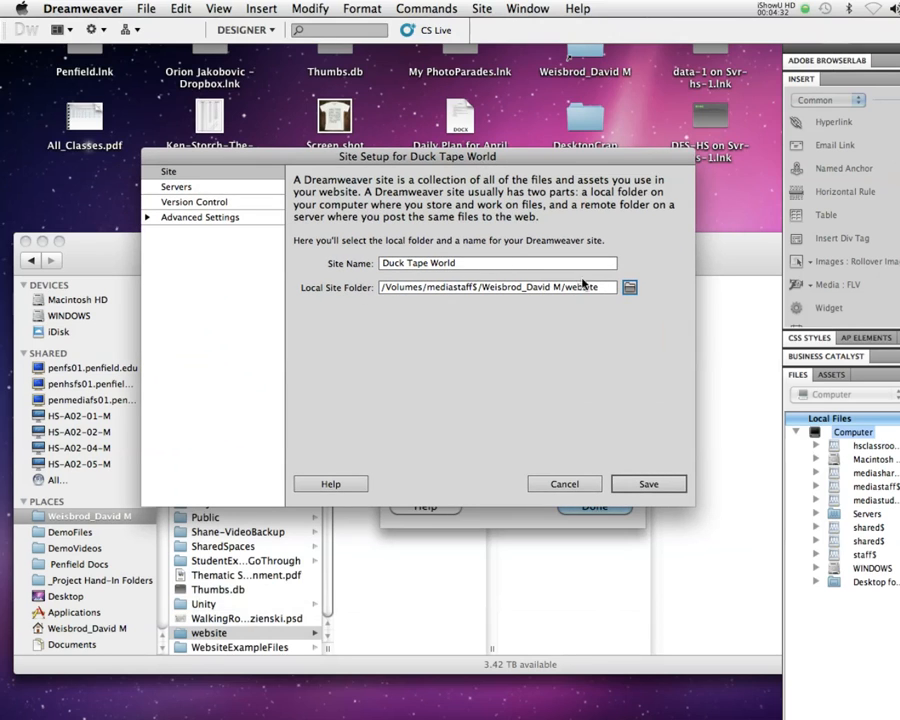
click(176, 193)
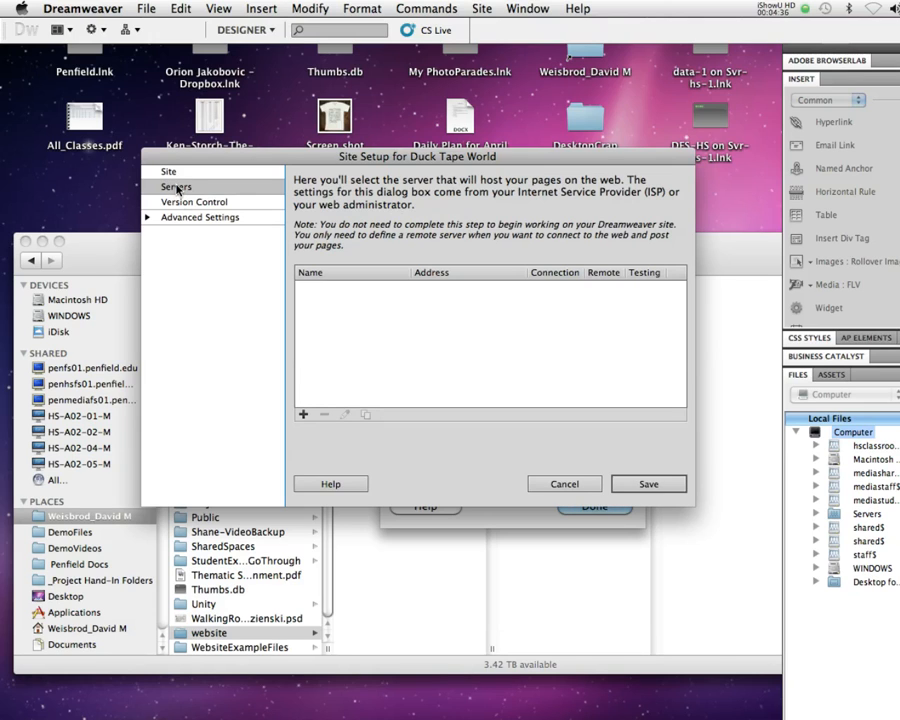
click(303, 414)
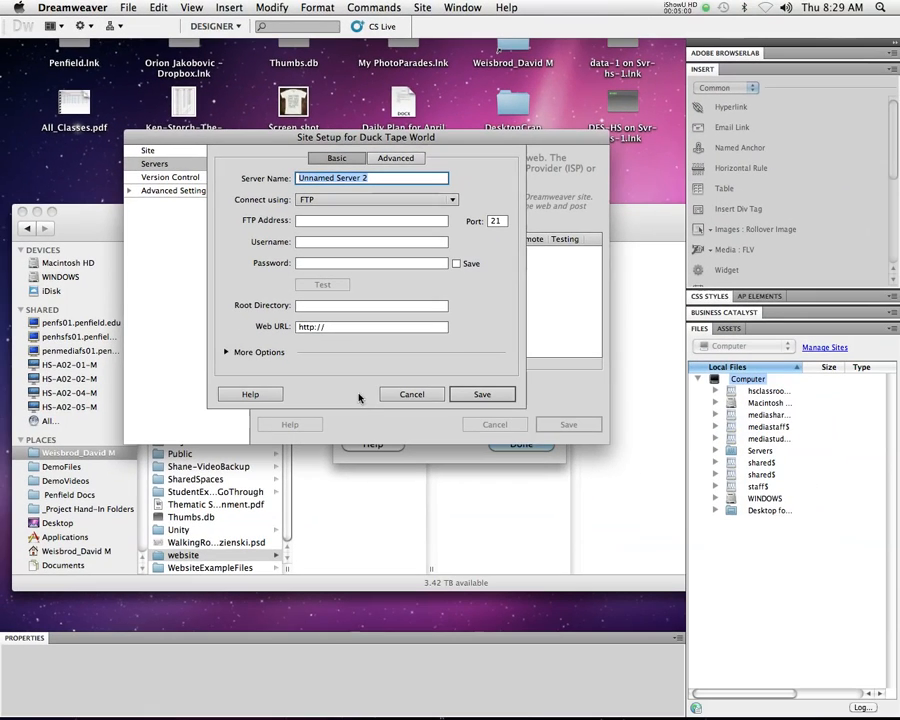
click(406, 394)
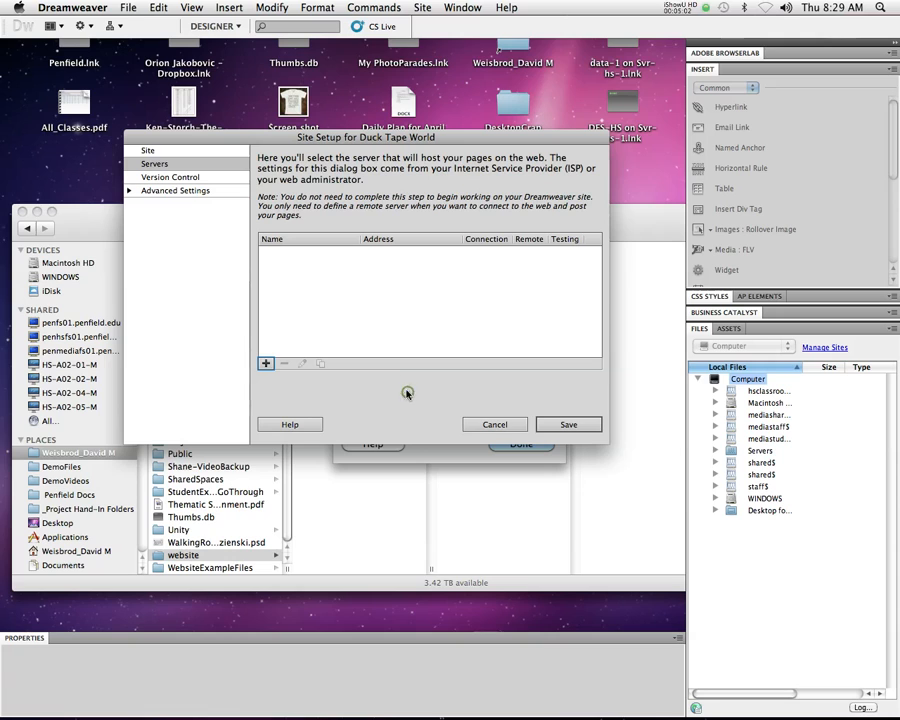
Step: Return to the general site settings, save the Duck Tape World site and close the site manager
click(175, 151)
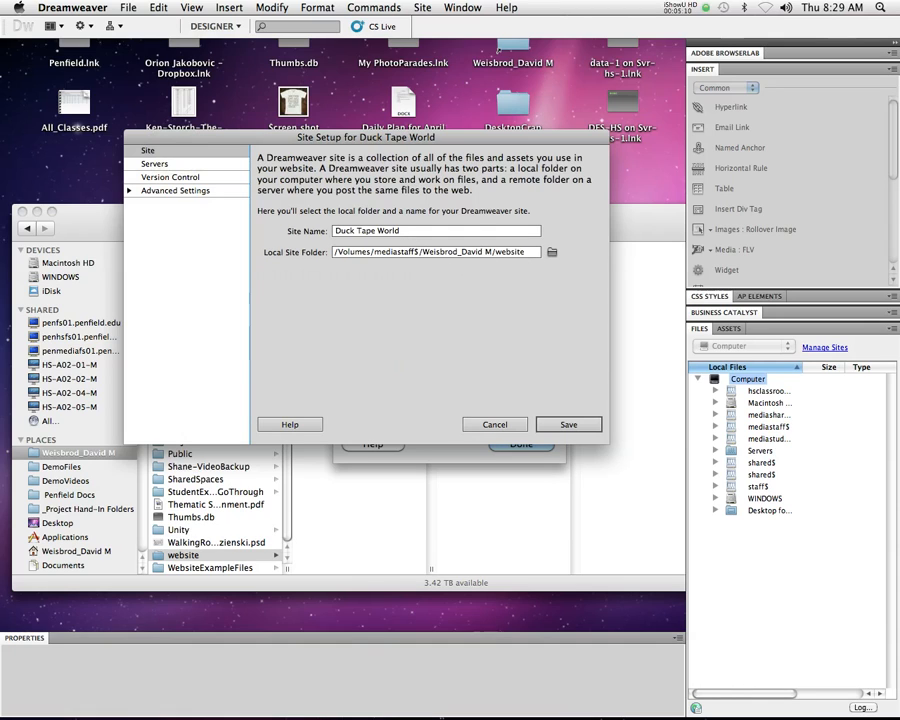
click(566, 425)
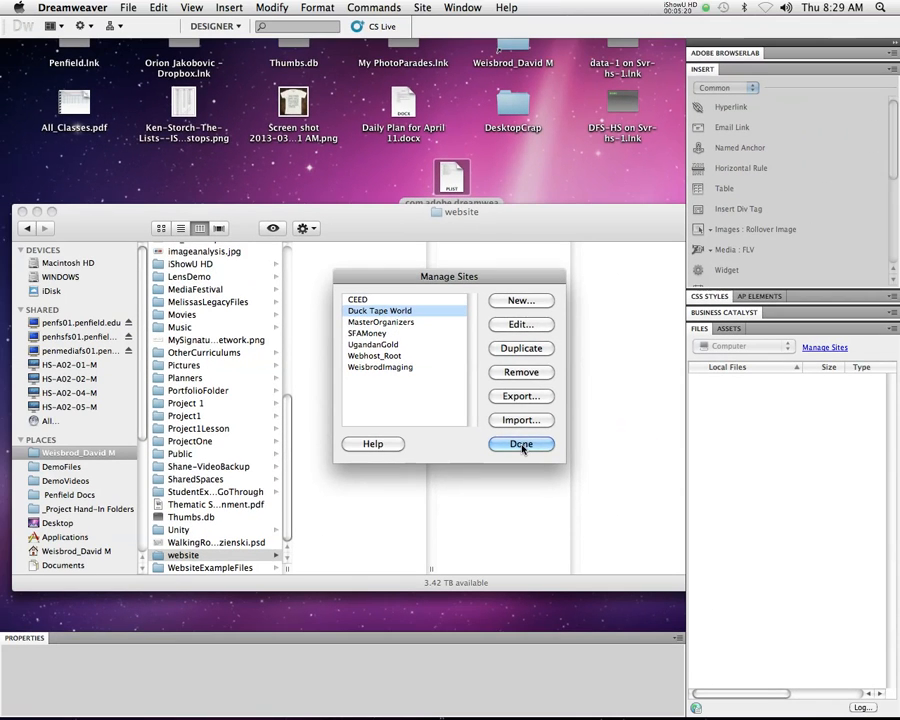
click(548, 466)
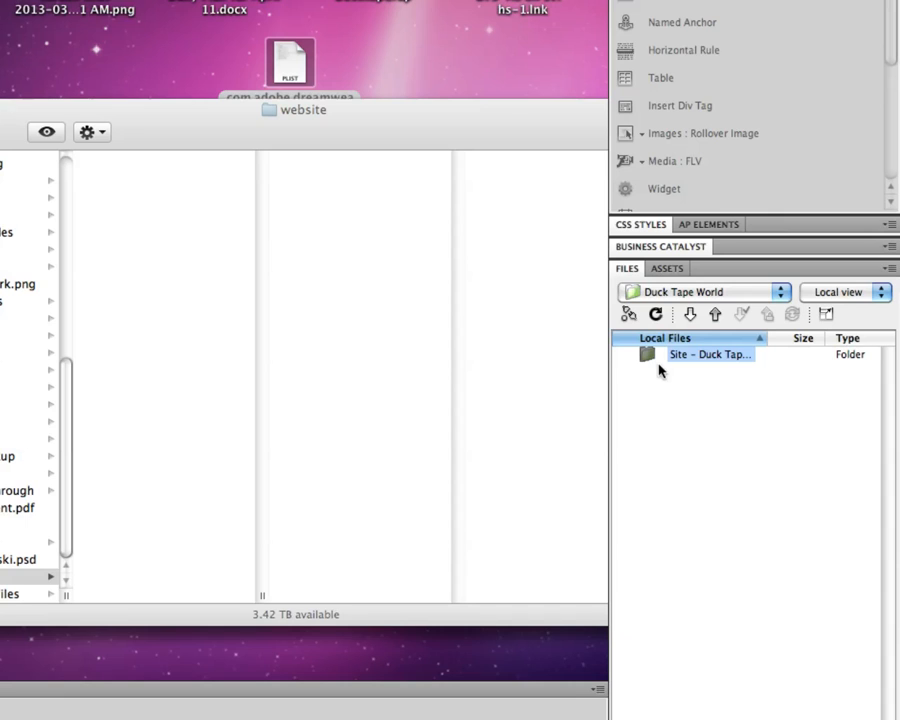
Step: Create a folder named images in the root of the Duck Tape World site
right_click(647, 354)
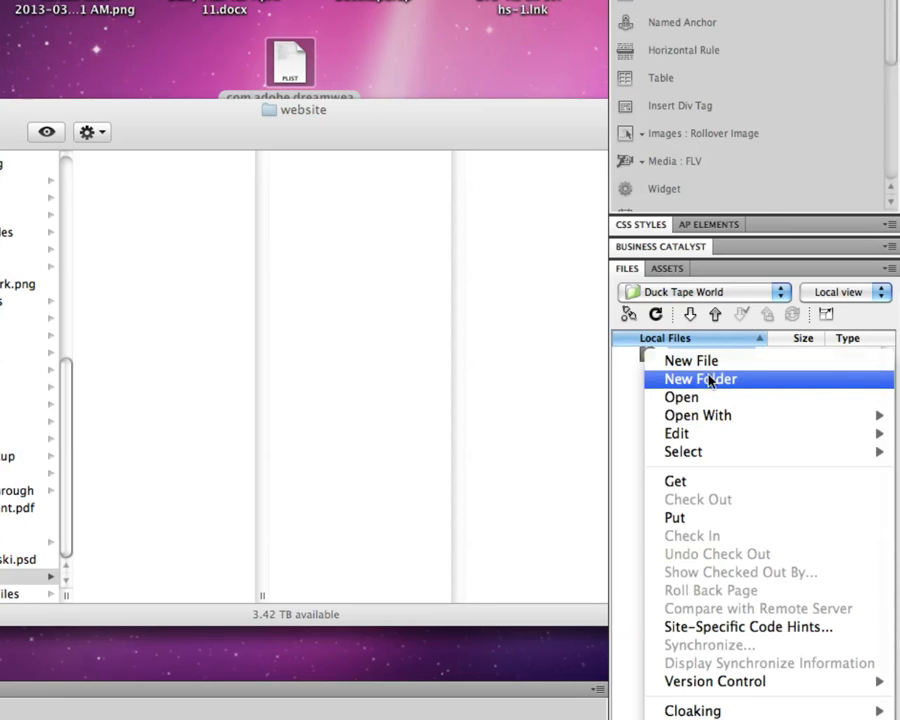
click(653, 360)
right_click(650, 358)
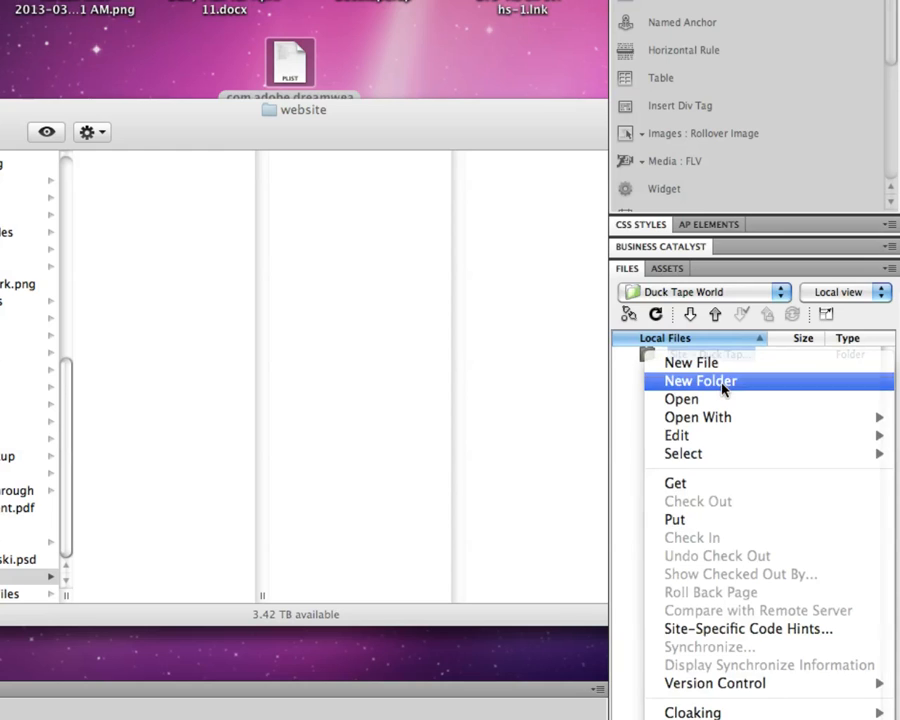
click(700, 381)
text(images)
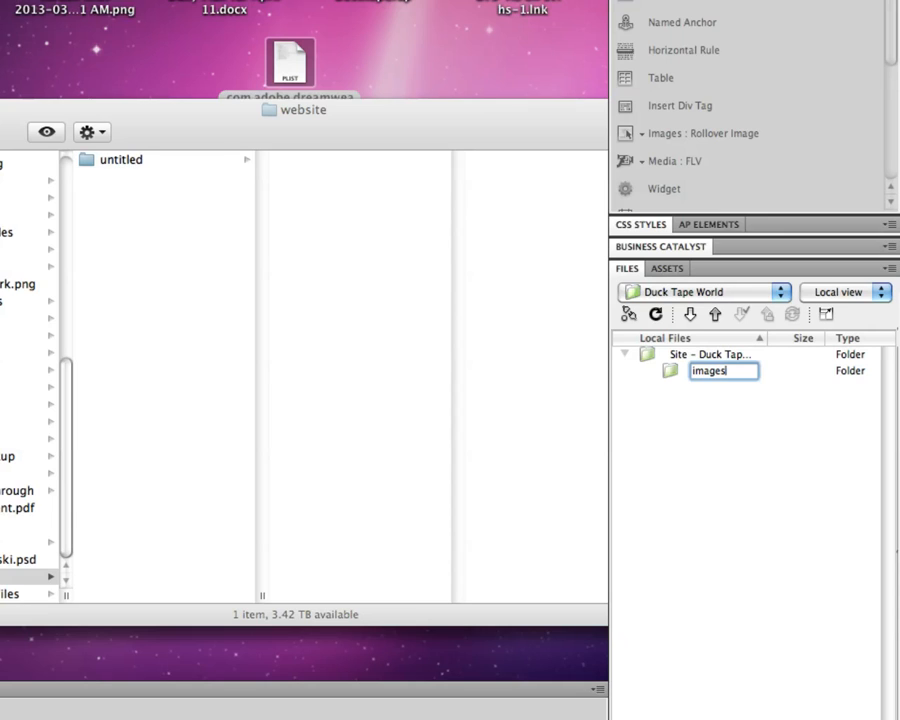
key(Return)
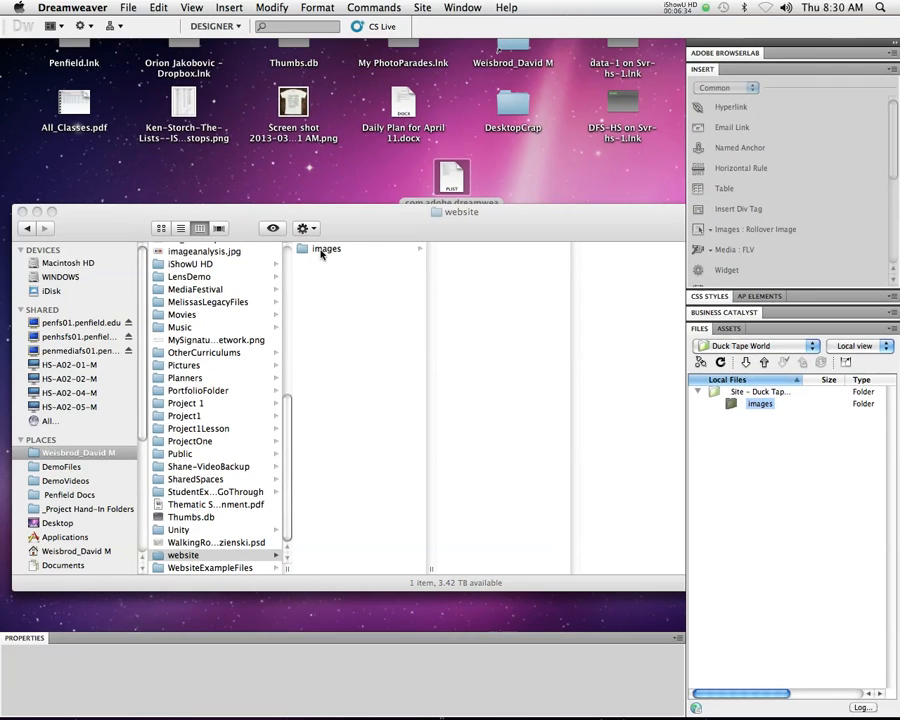
Step: Close both open Finder windows and switch back to Dreamweaver
click(382, 234)
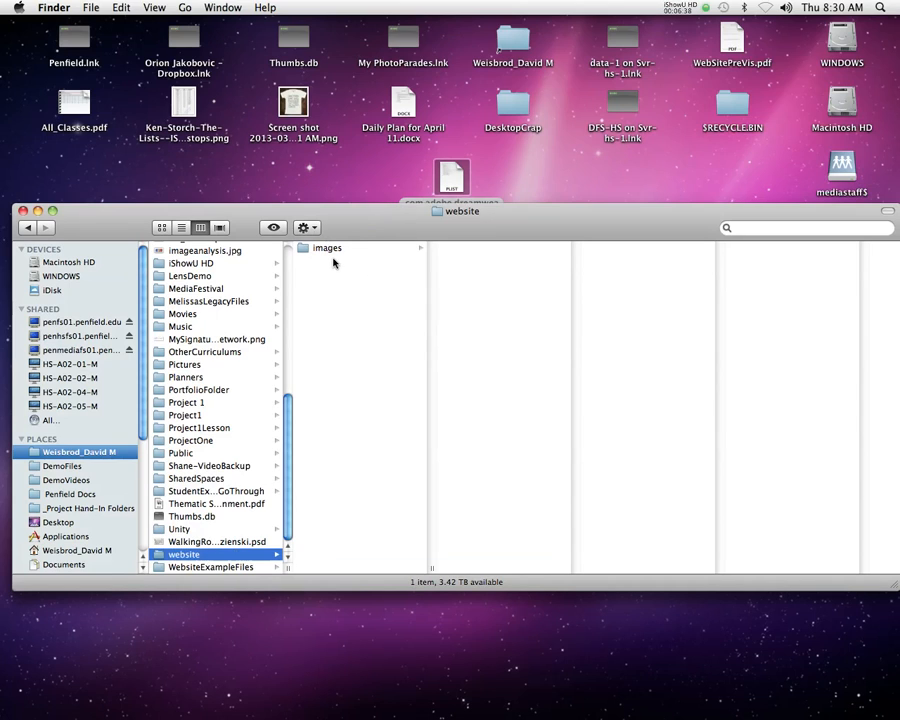
click(22, 211)
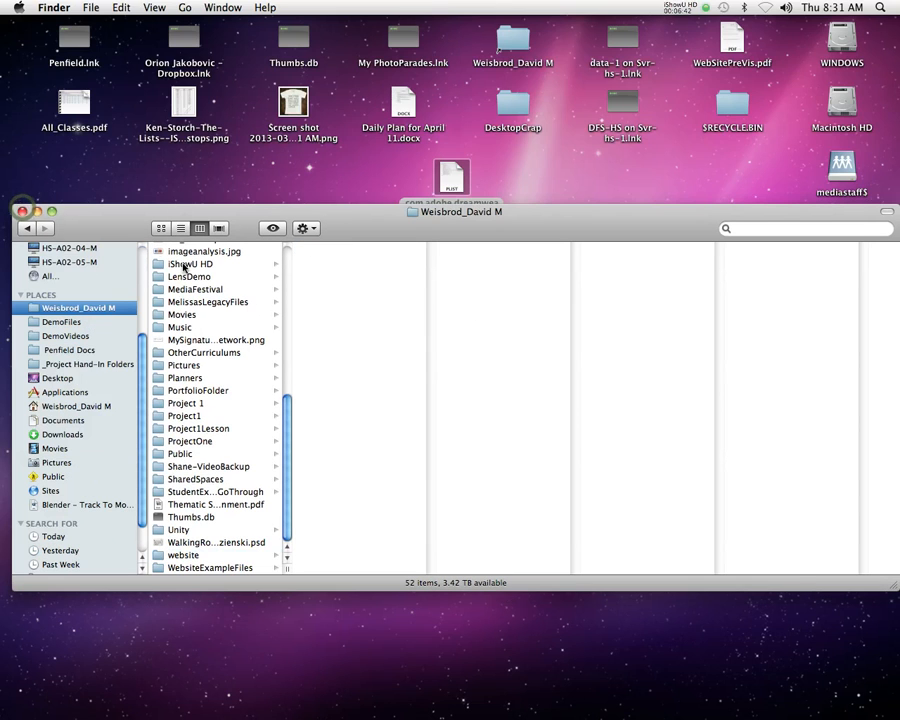
click(22, 211)
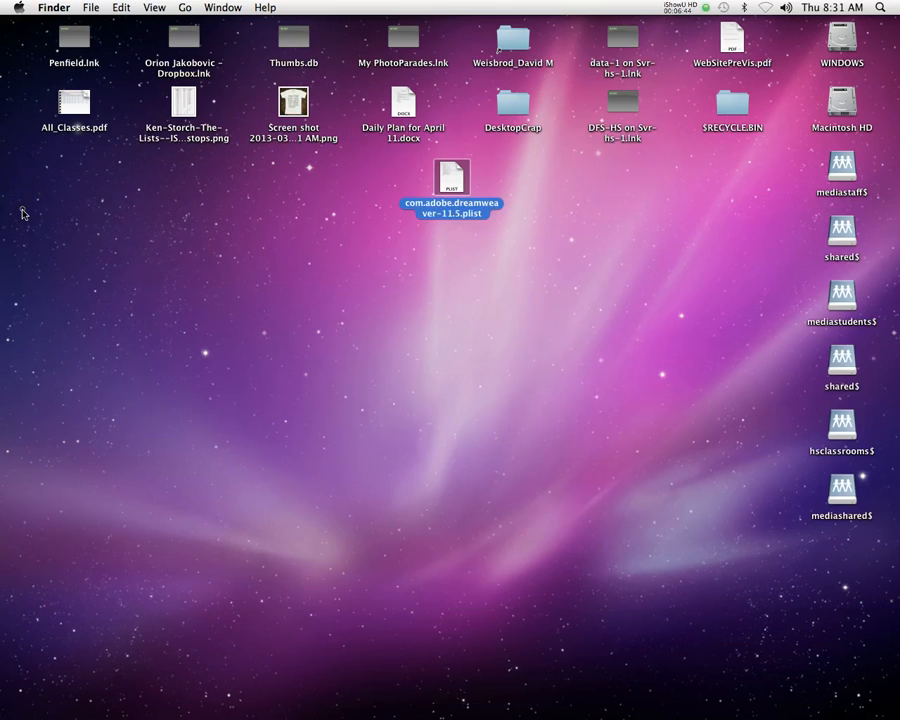
click(438, 680)
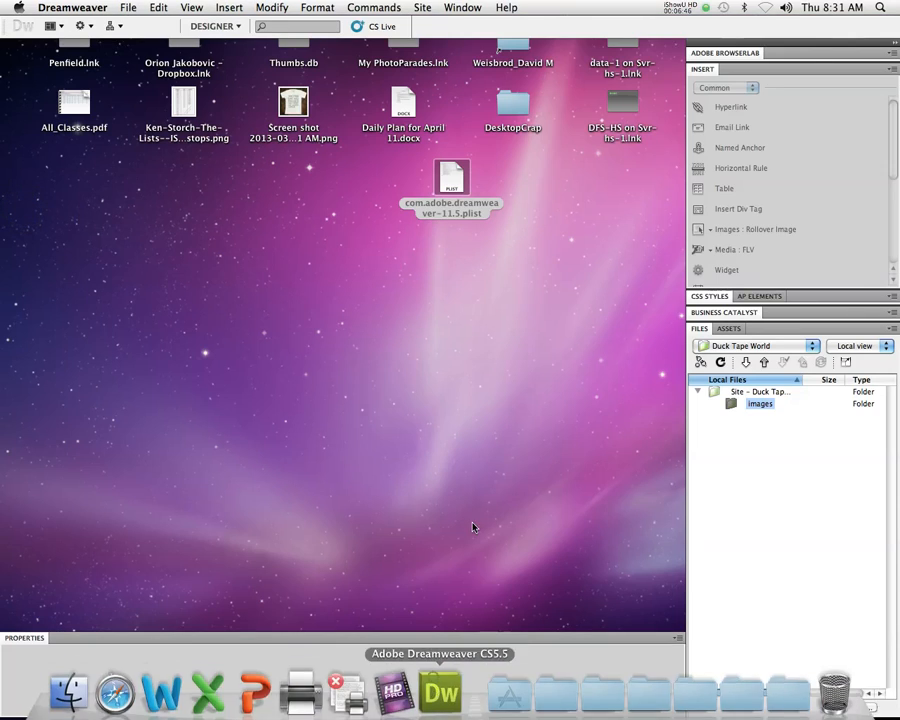